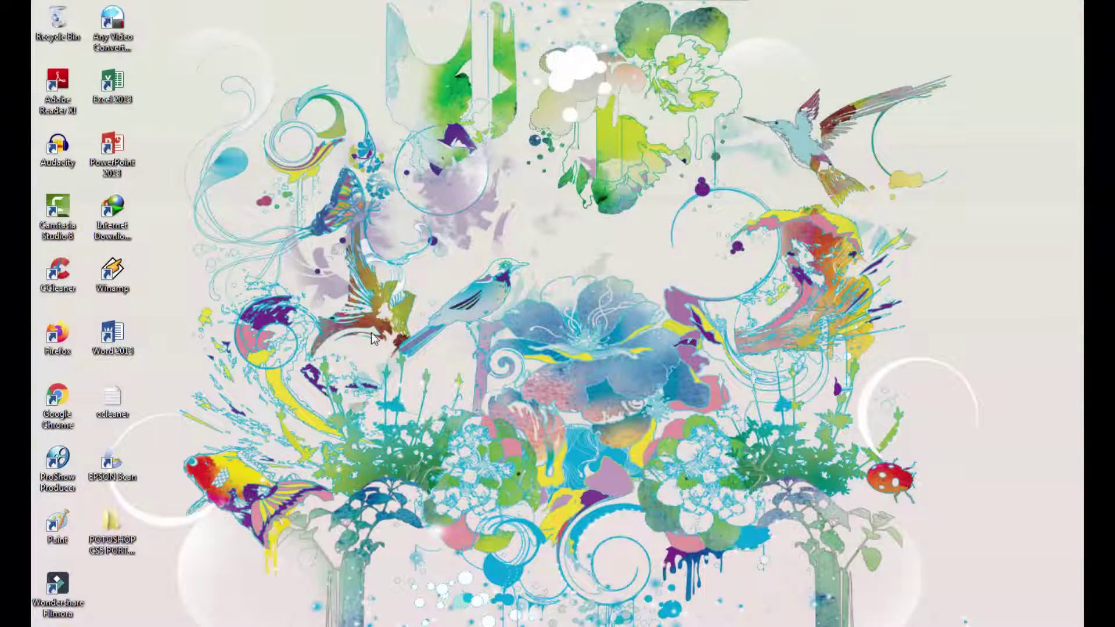
# Step: Launch PowerPoint 2013 from its desktop shortcut to reach the start screen
pyautogui.doubleClick(117, 148)
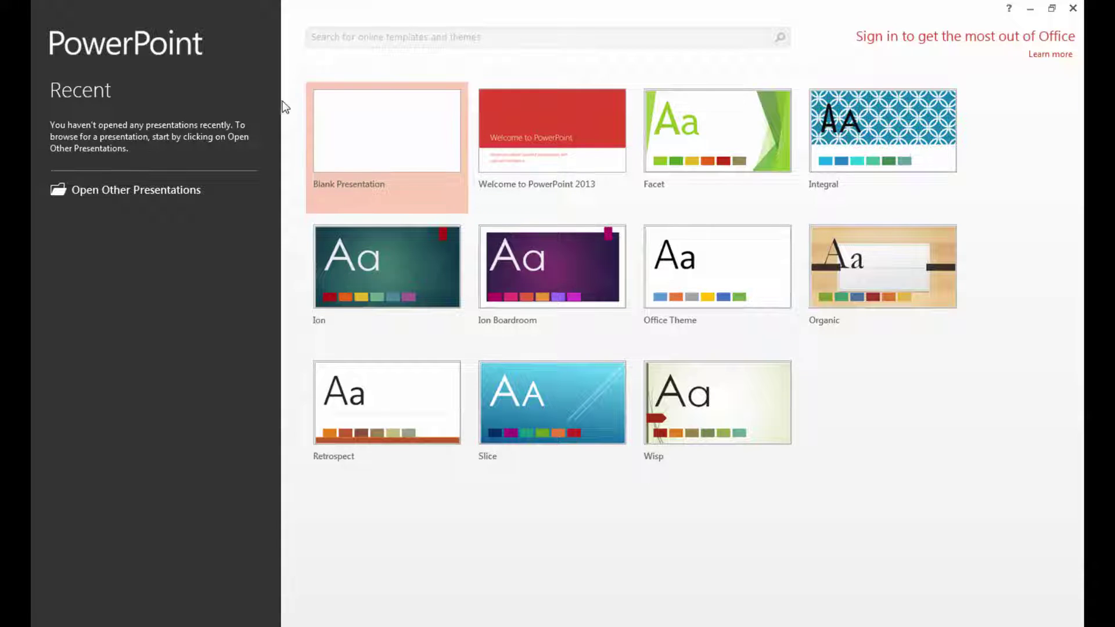
# Step: Create a blank presentation and bring up the Design tab's Slide Size choices
pyautogui.click(377, 122)
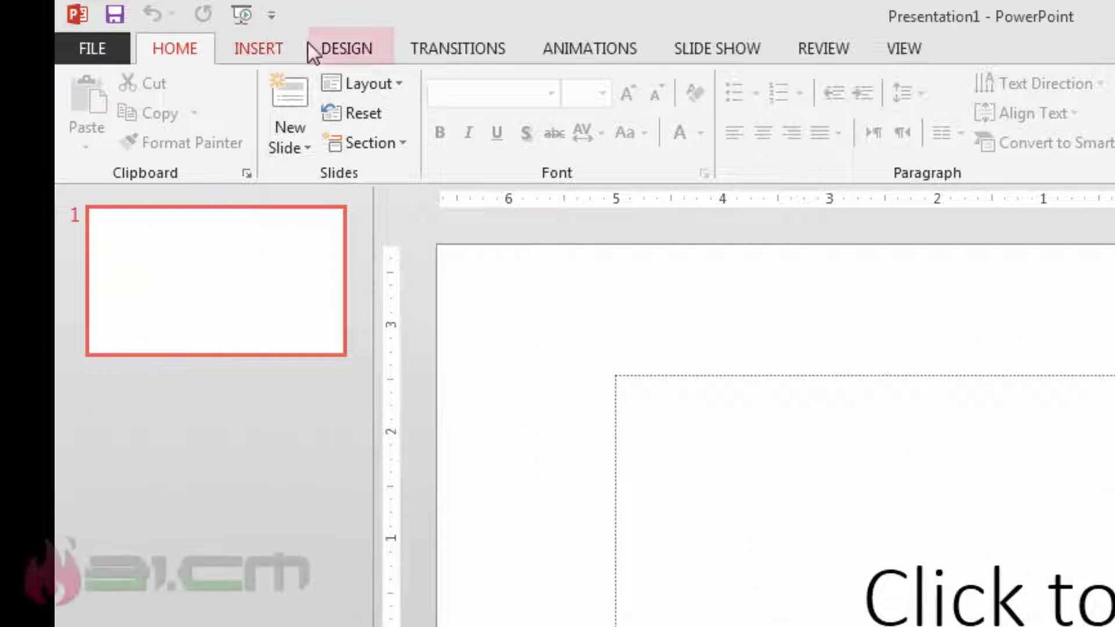
pyautogui.click(355, 53)
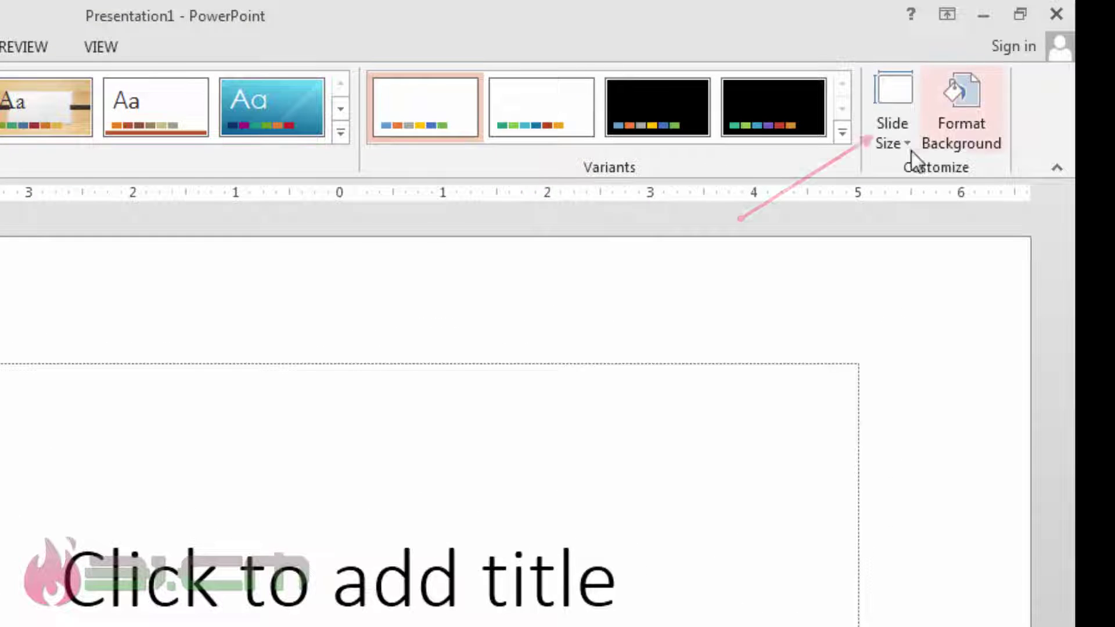
pyautogui.click(893, 110)
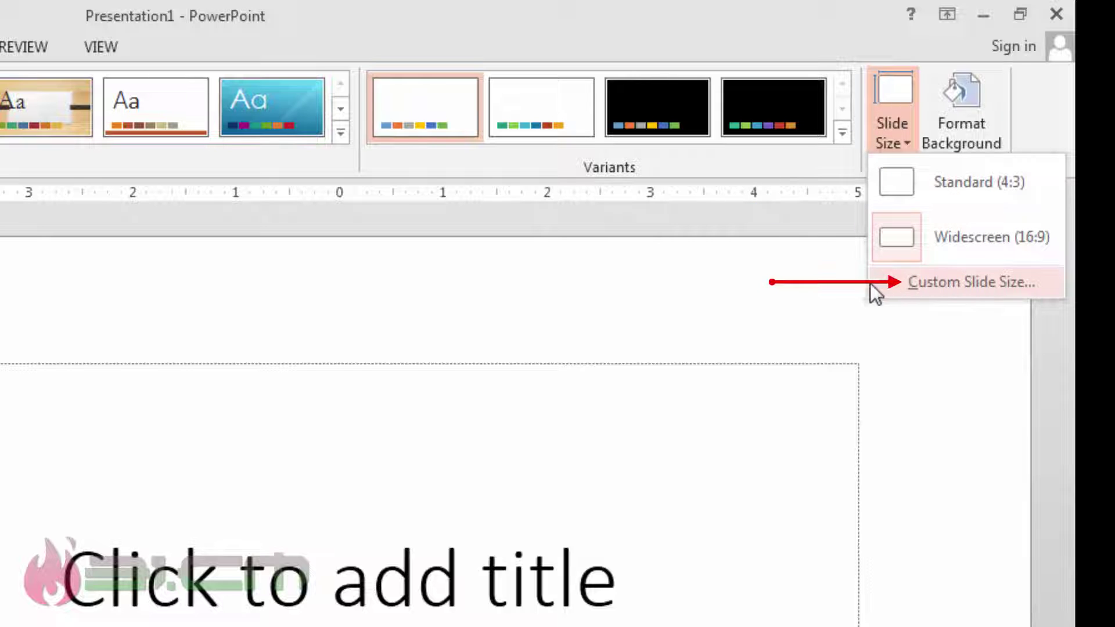
# Step: In Custom Slide Size, switch slides to Portrait orientation (7.5 by 13.333 in)
pyautogui.click(939, 283)
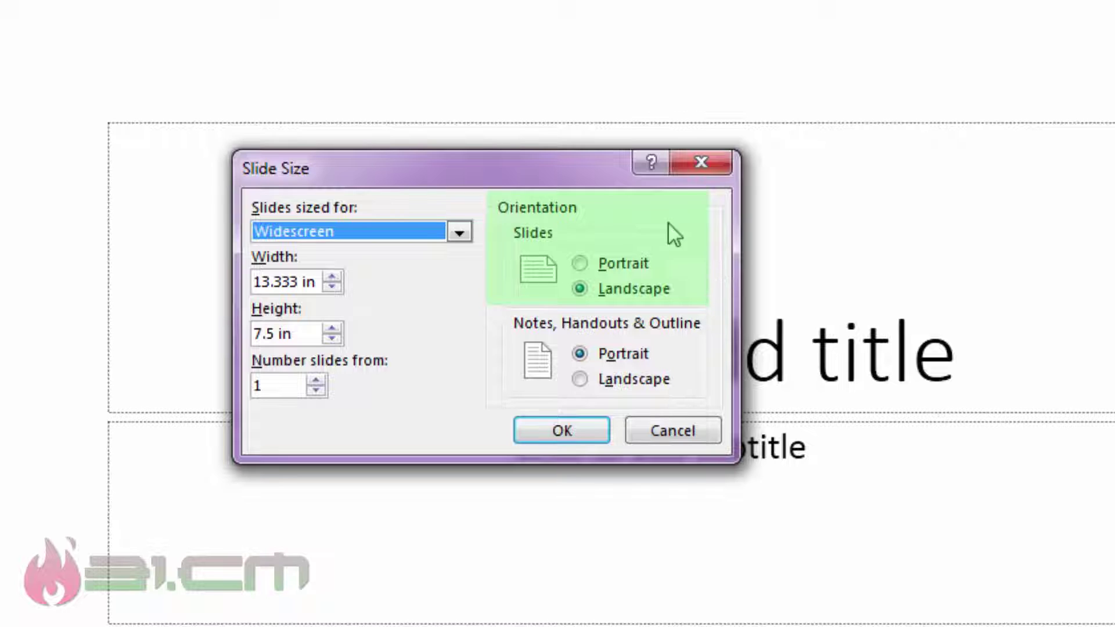
pyautogui.click(580, 264)
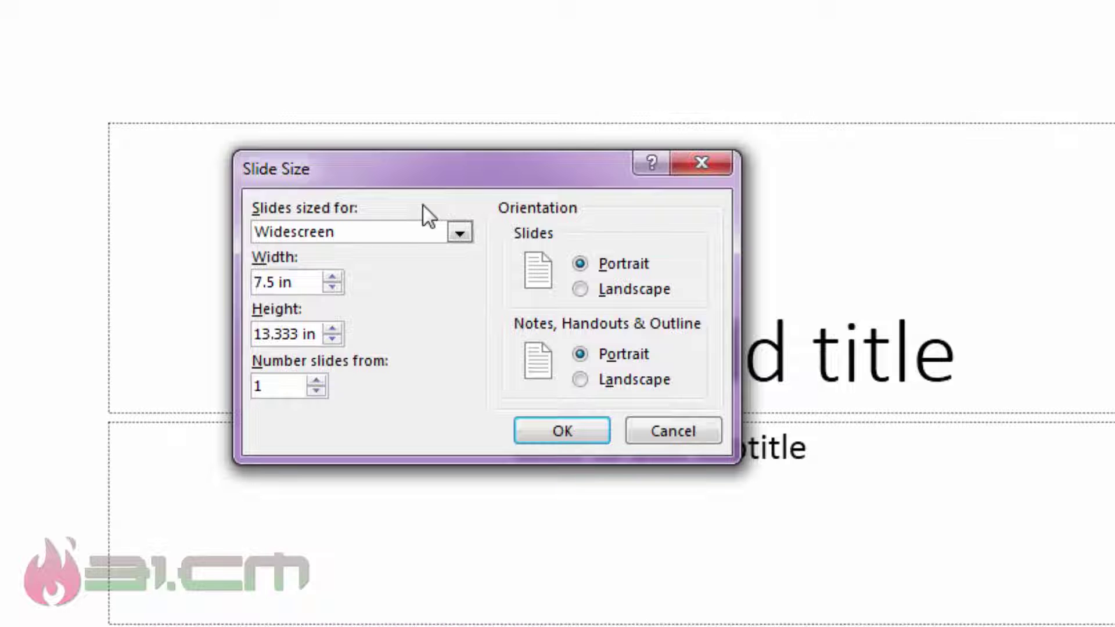
pyautogui.click(460, 233)
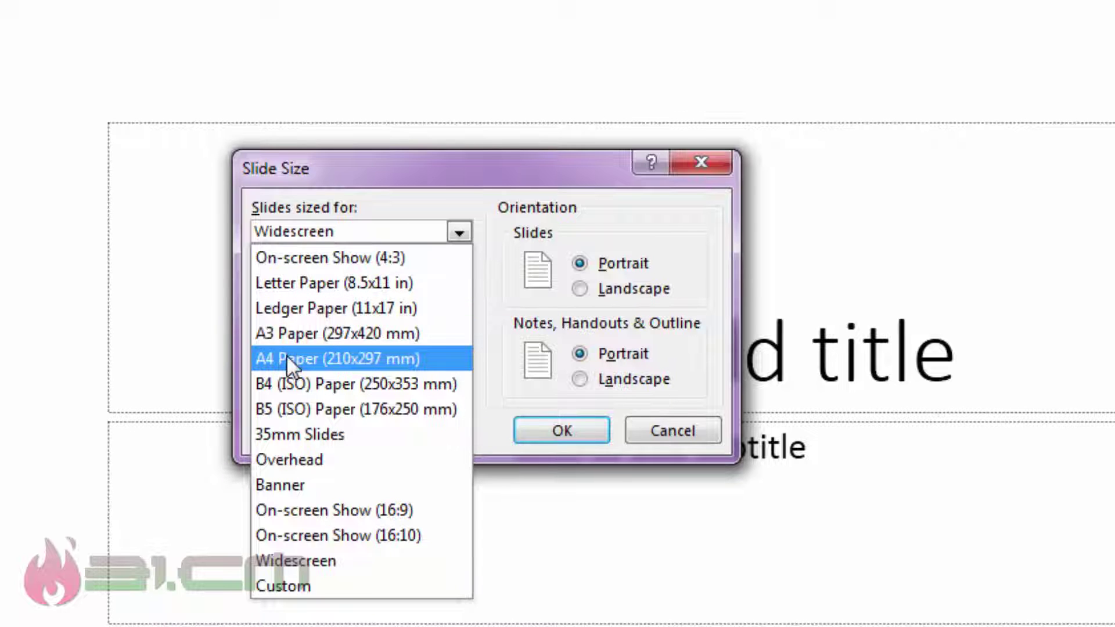
# Step: Size the slides for A4 Paper (210x297 mm) and apply the change
pyautogui.click(366, 220)
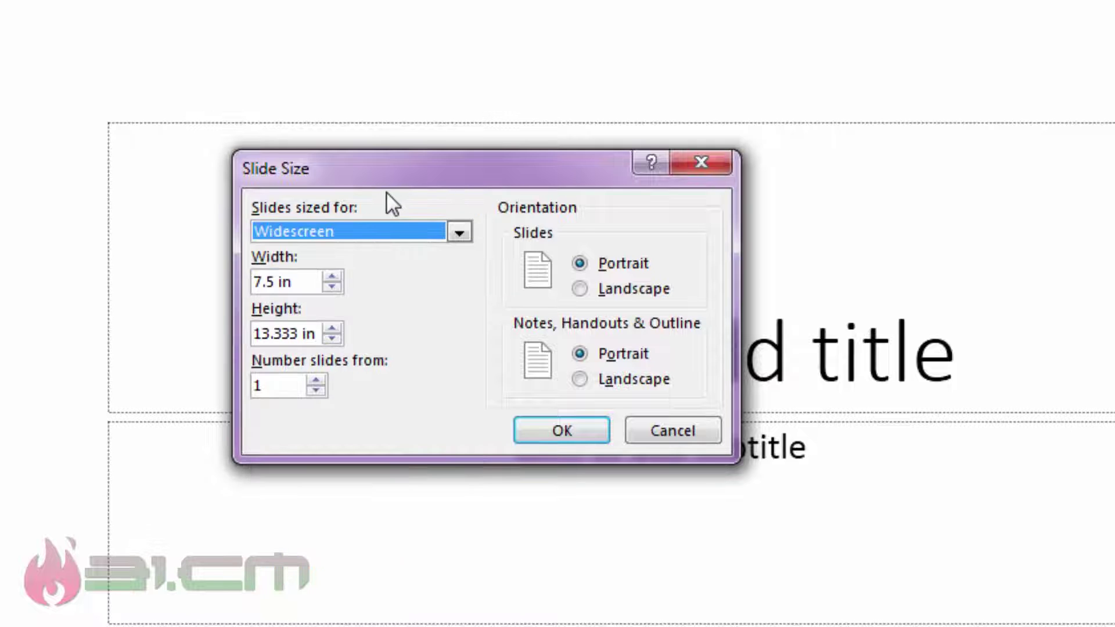
pyautogui.click(461, 232)
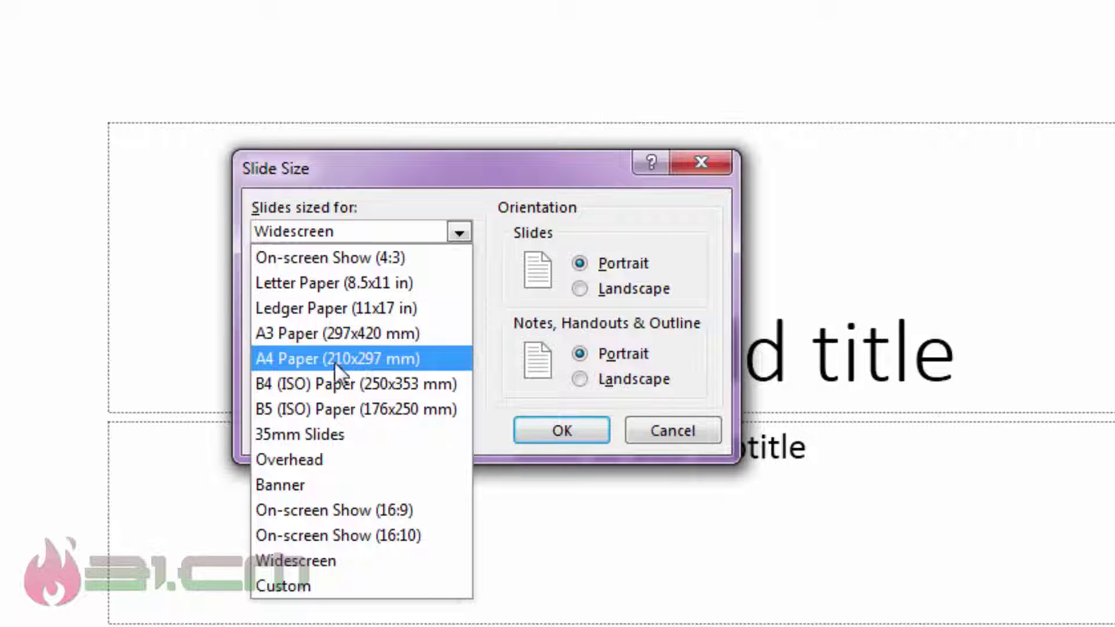
pyautogui.click(280, 360)
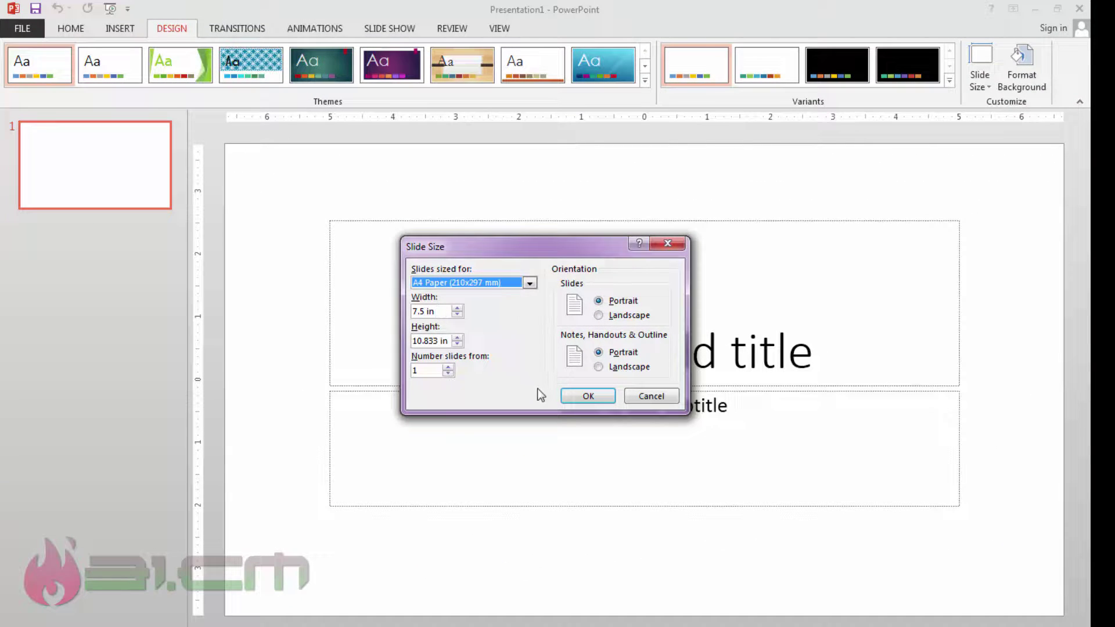
pyautogui.click(575, 396)
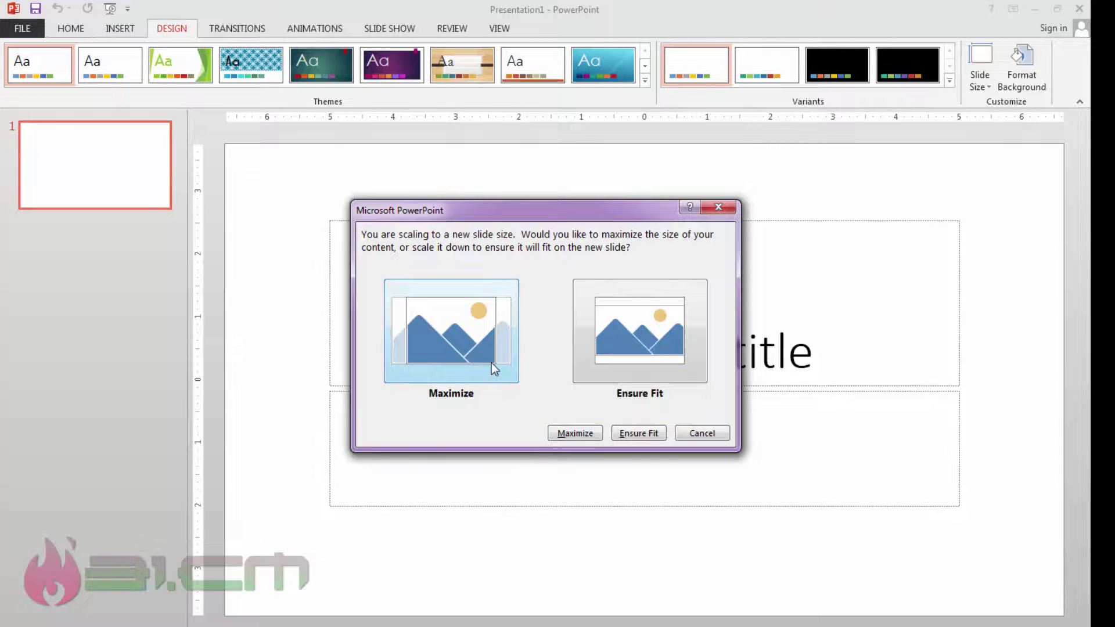
# Step: Choose Maximize for the content, then delete slide 1's title and subtitle placeholders
pyautogui.click(483, 352)
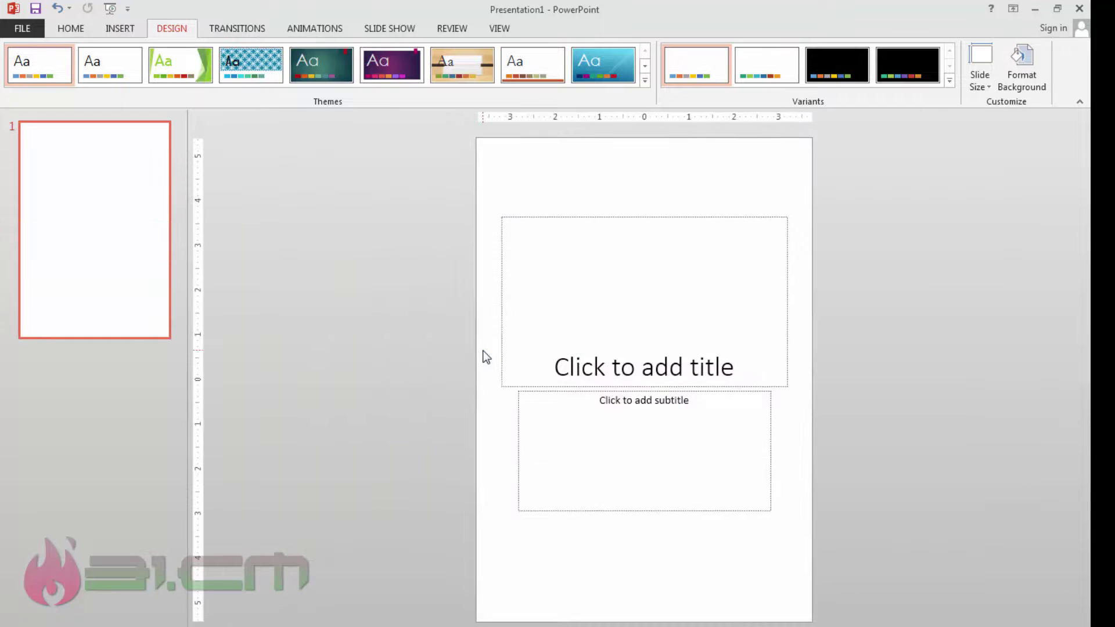
pyautogui.click(759, 217)
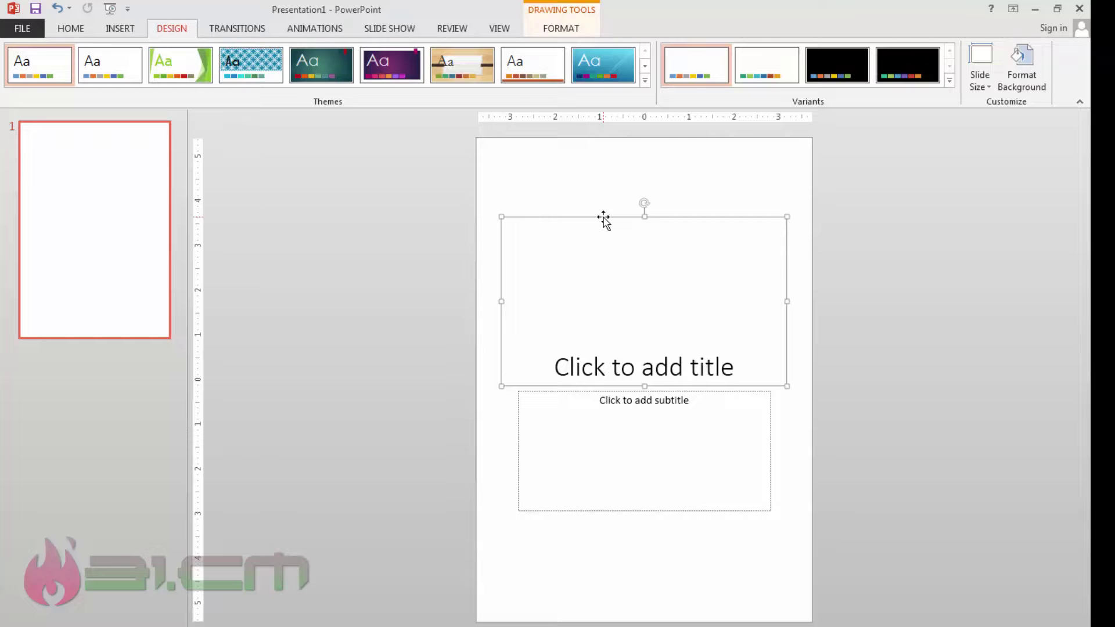
pyautogui.press('Delete')
pyautogui.click(598, 391)
pyautogui.press('Delete')
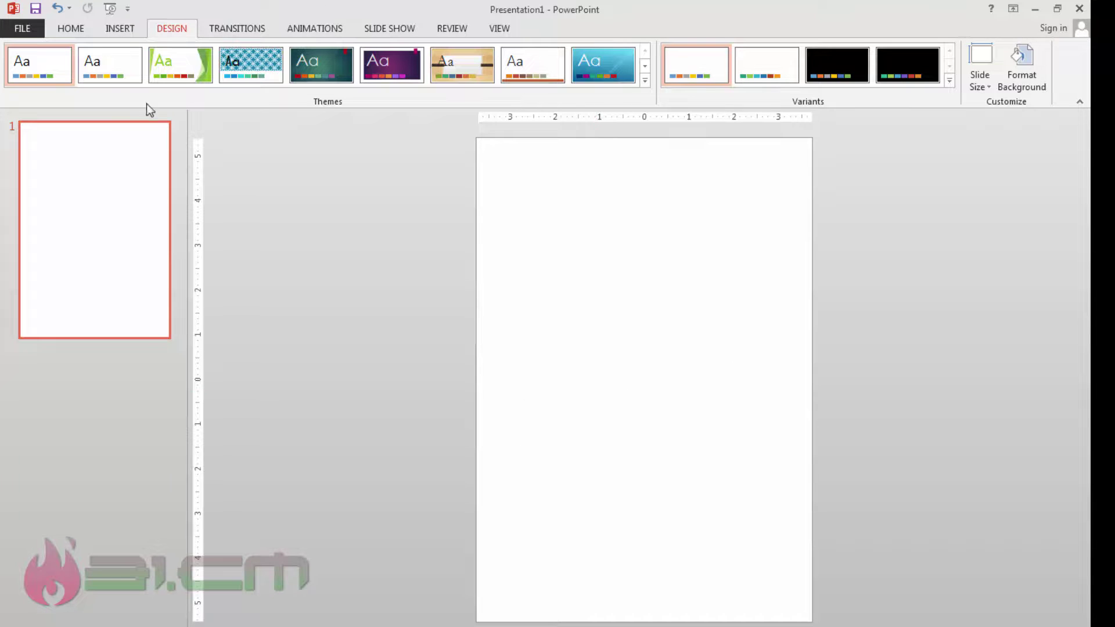
# Step: Insert two new slides for a total of three, then go back to slide 1
pyautogui.click(120, 29)
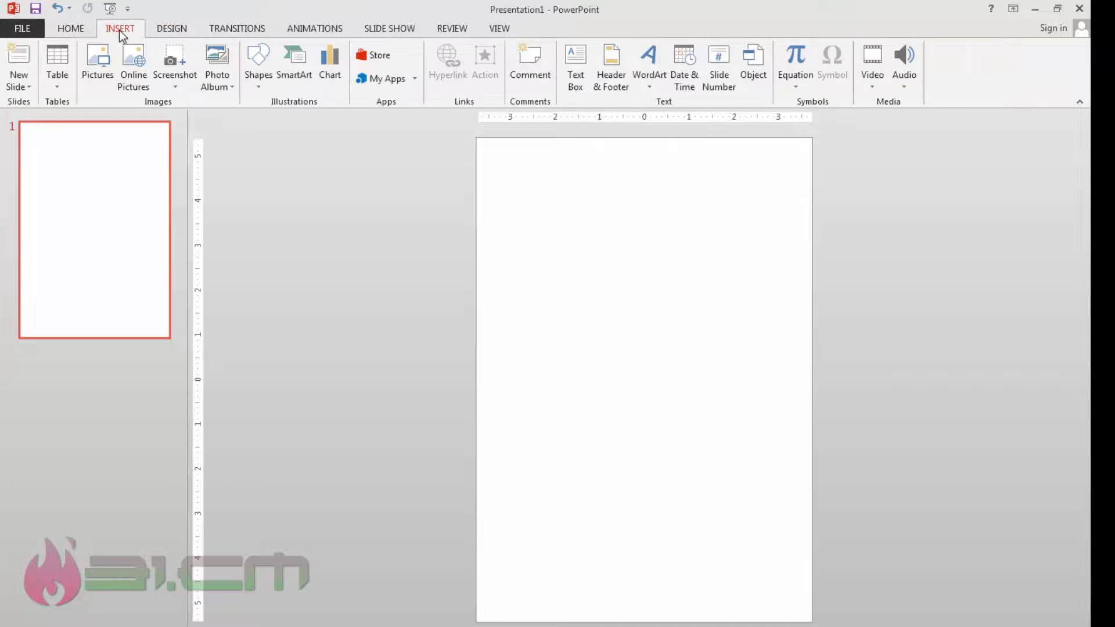
pyautogui.click(20, 72)
pyautogui.click(21, 69)
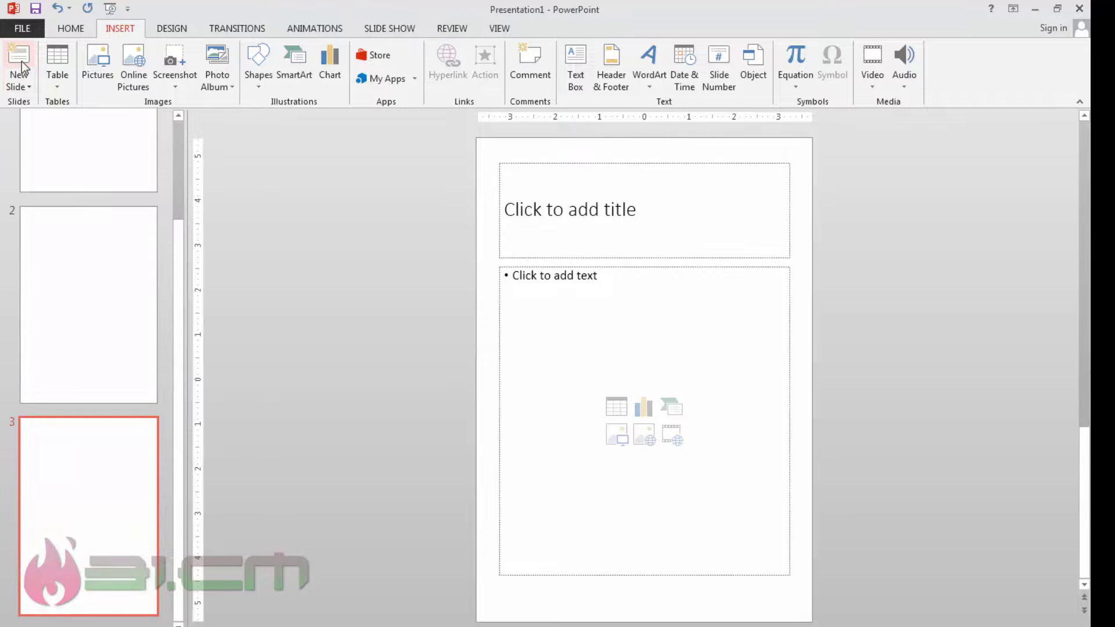
pyautogui.scroll(2, 61, 373)
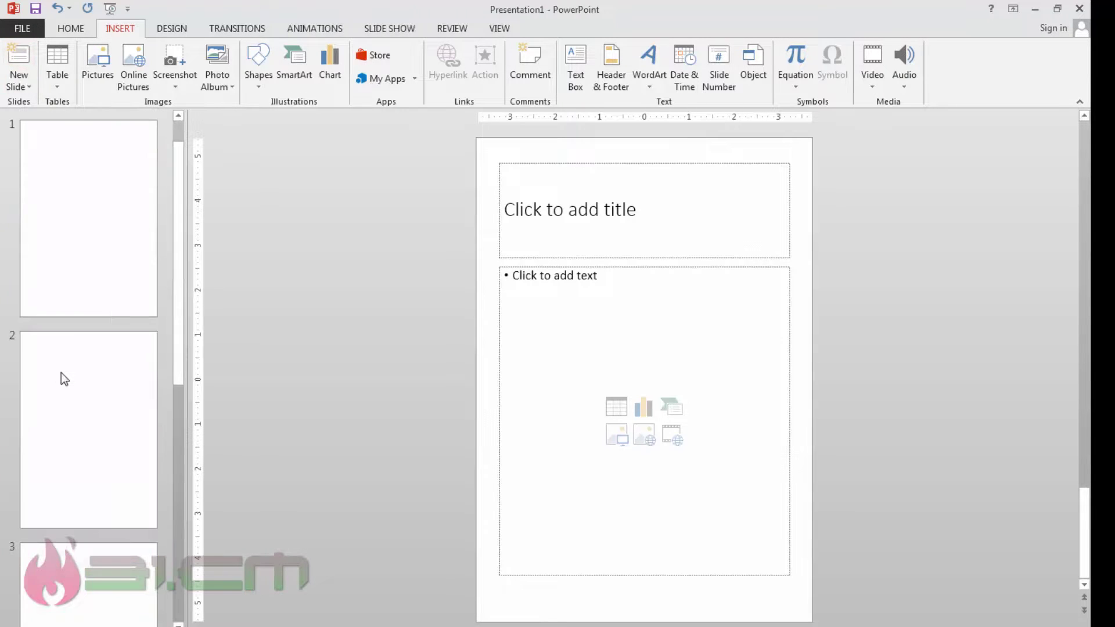
pyautogui.scroll(-1, 72, 457)
pyautogui.scroll(-1, 72, 457)
pyautogui.scroll(2, 77, 284)
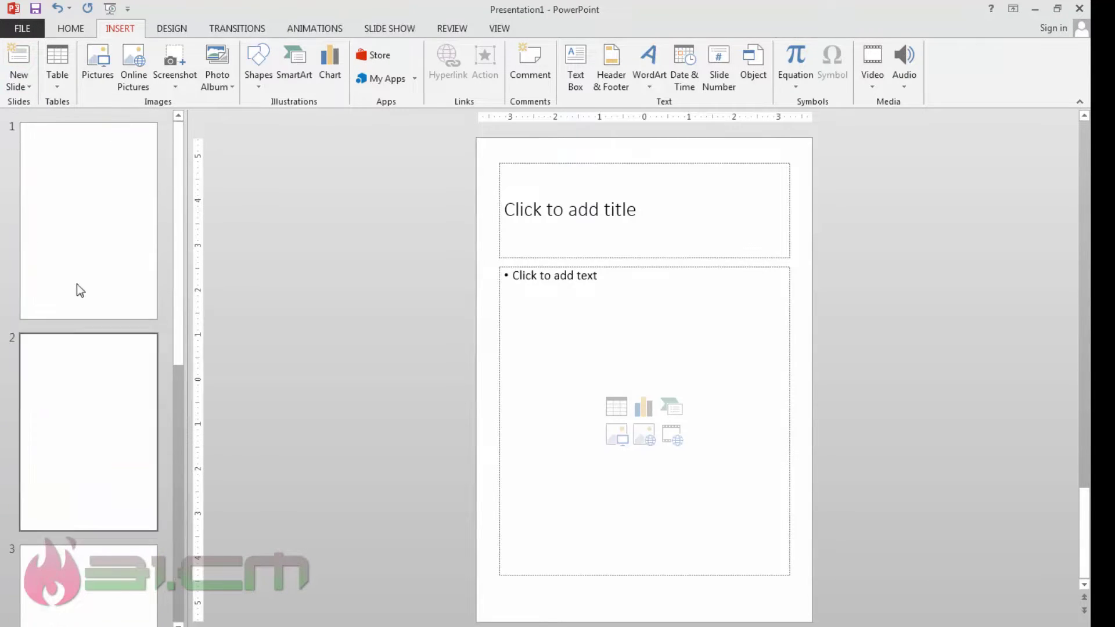
pyautogui.click(77, 284)
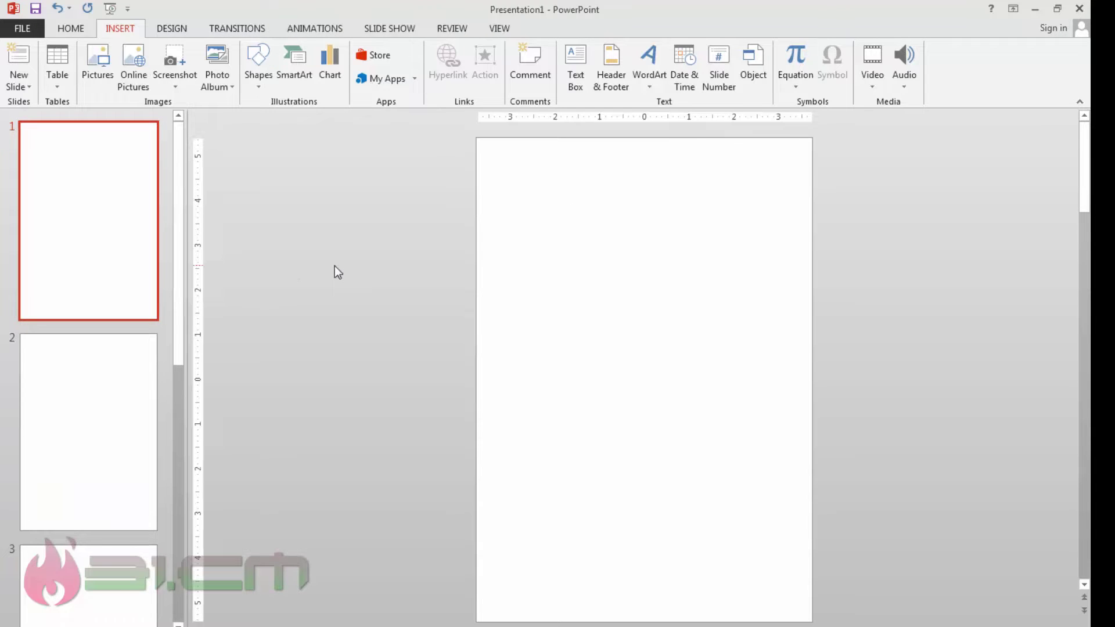